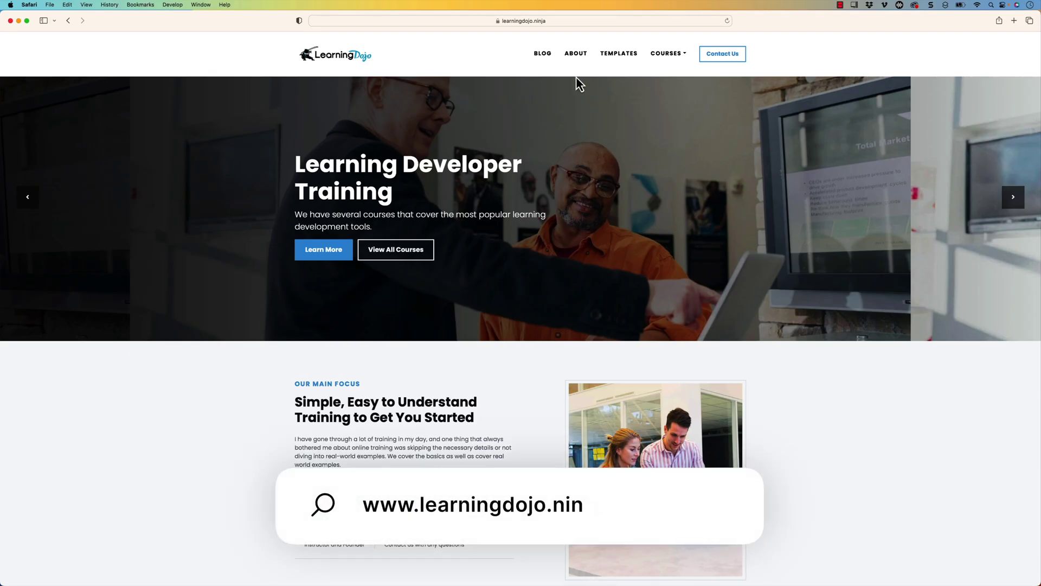
# Step: Visit the Blog and Templates pages, then show the Courses list on the Learning Dojo site
pyautogui.click(543, 57)
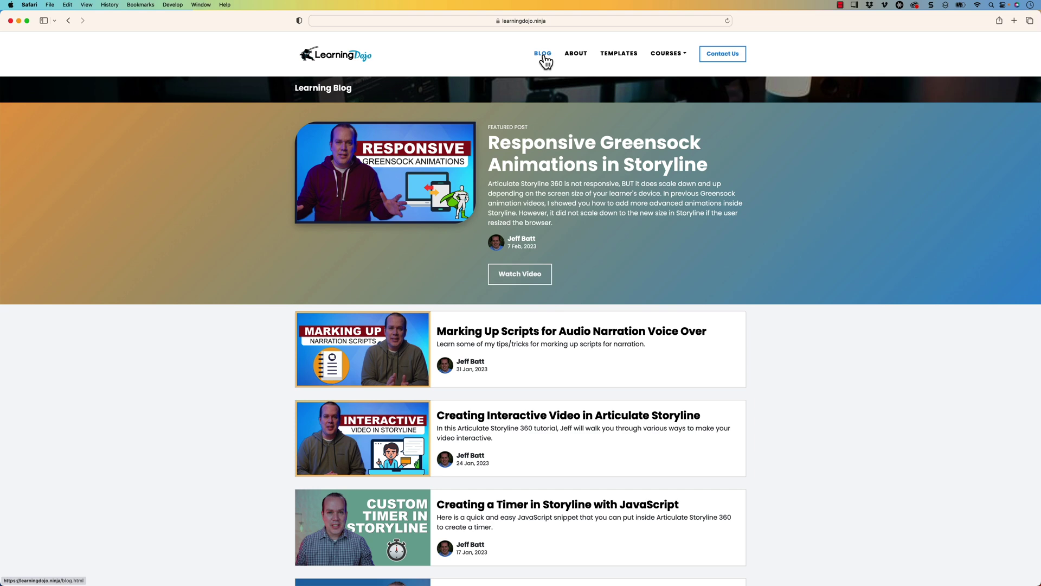
pyautogui.scroll(-1, 621, 204)
pyautogui.scroll(-5, 623, 212)
pyautogui.scroll(5, 624, 212)
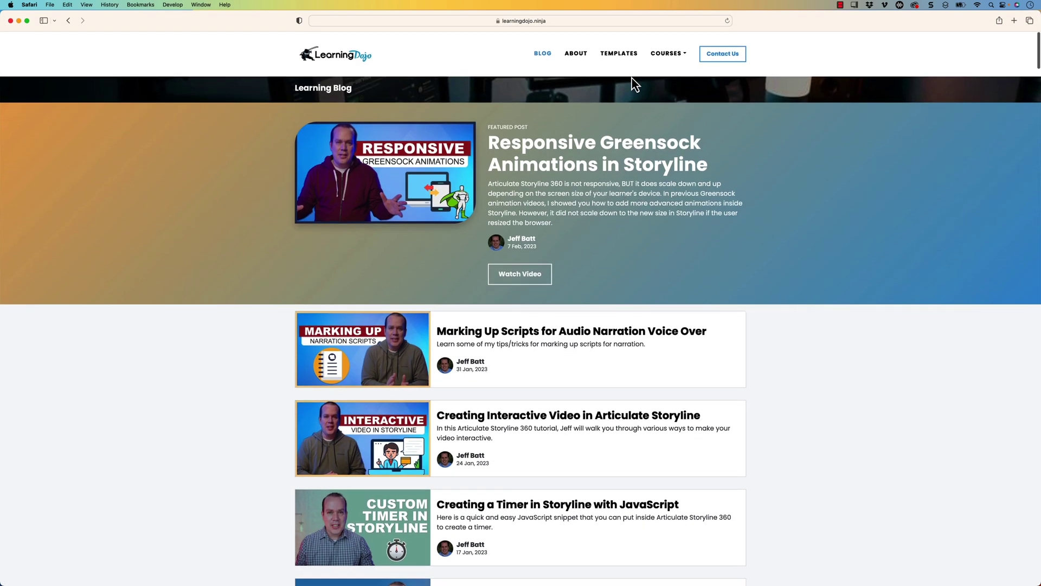
pyautogui.click(623, 54)
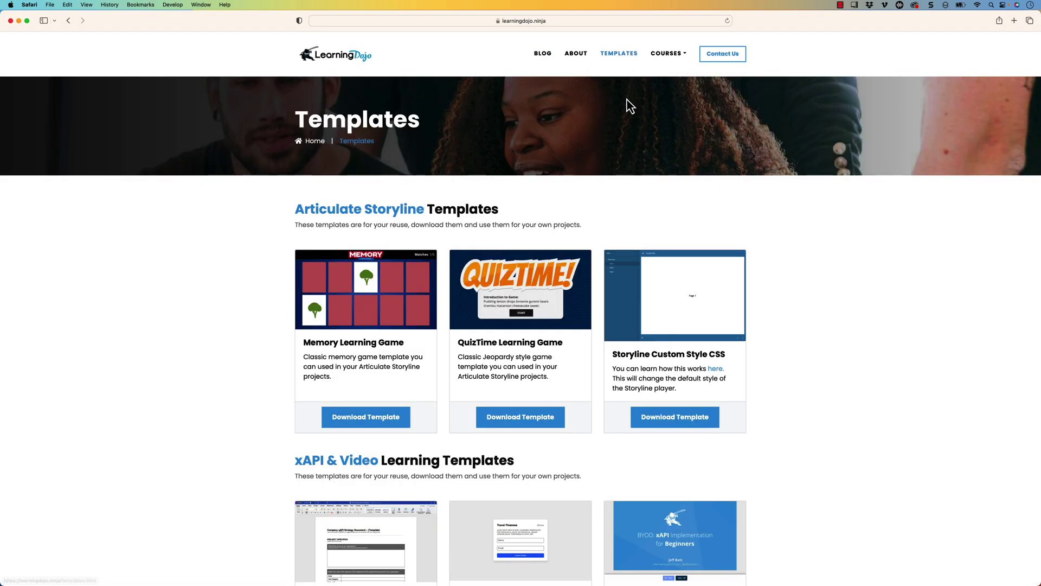
pyautogui.scroll(-3, 627, 101)
pyautogui.scroll(-2, 627, 108)
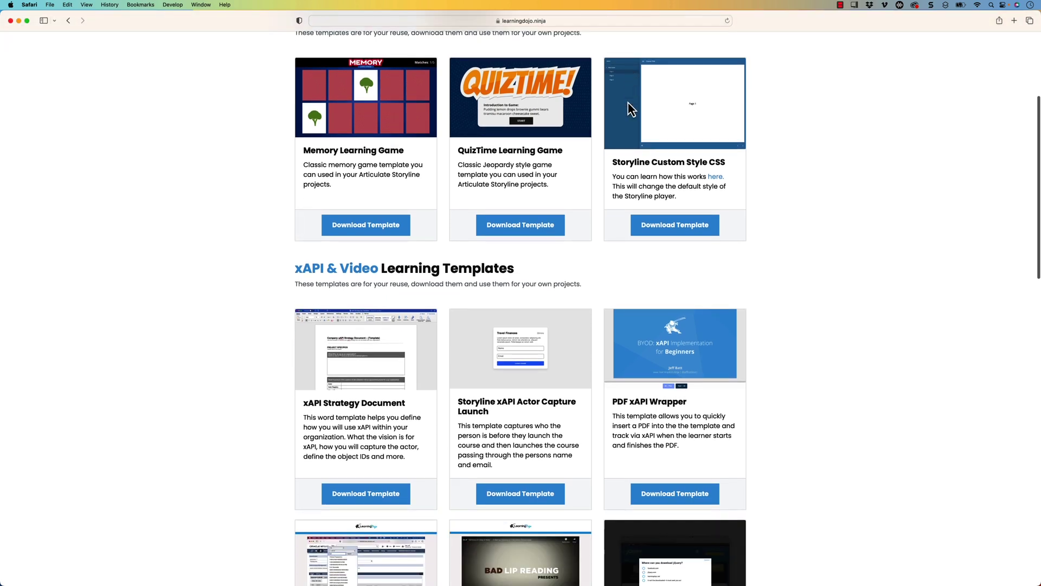
pyautogui.scroll(-2, 631, 109)
pyautogui.scroll(7, 627, 106)
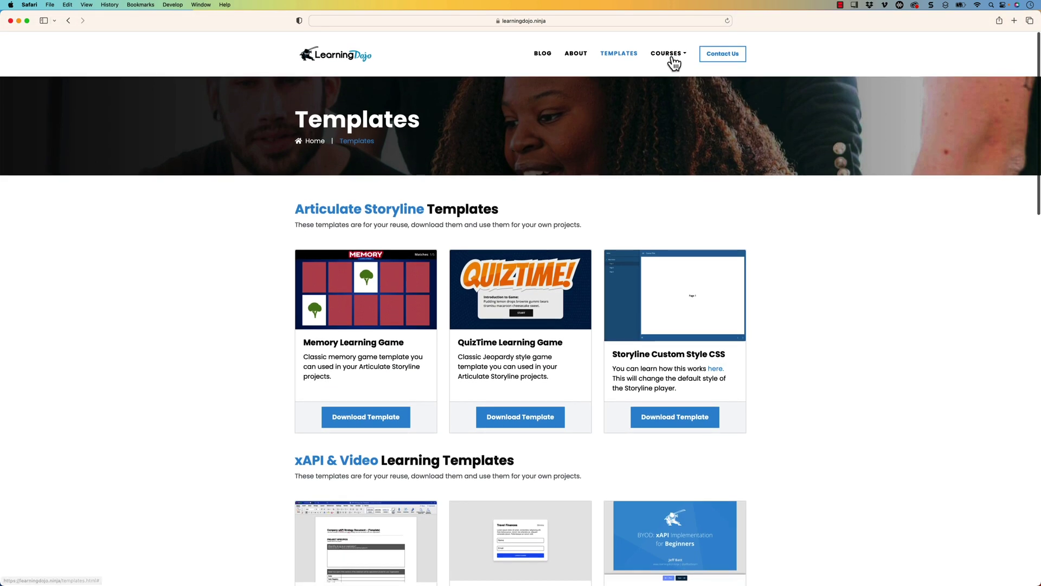
pyautogui.click(669, 53)
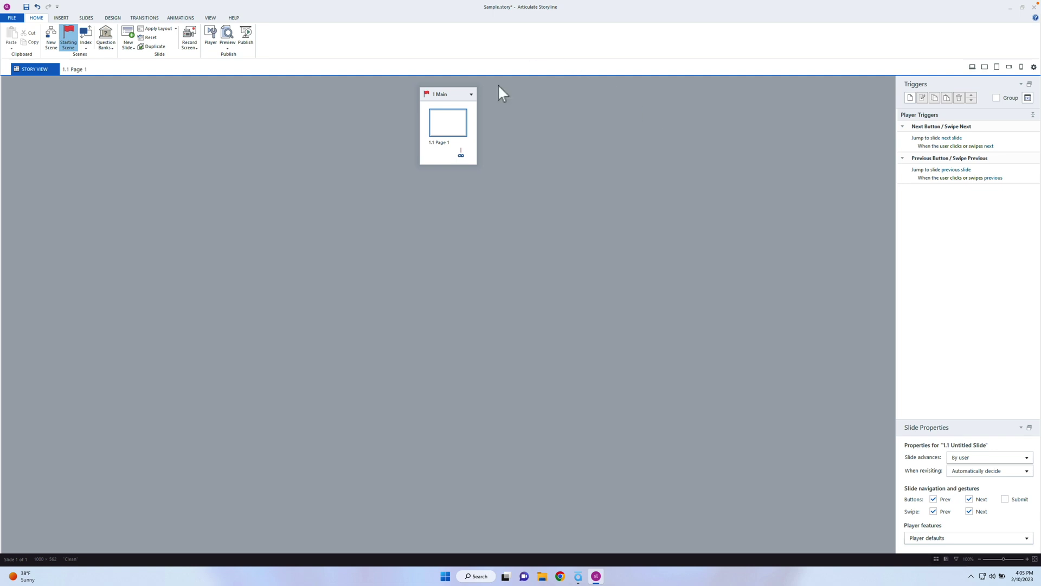
# Step: Open slide 1.1 Page 1 and draw a blue rectangle near the slide centre
pyautogui.doubleClick(449, 122)
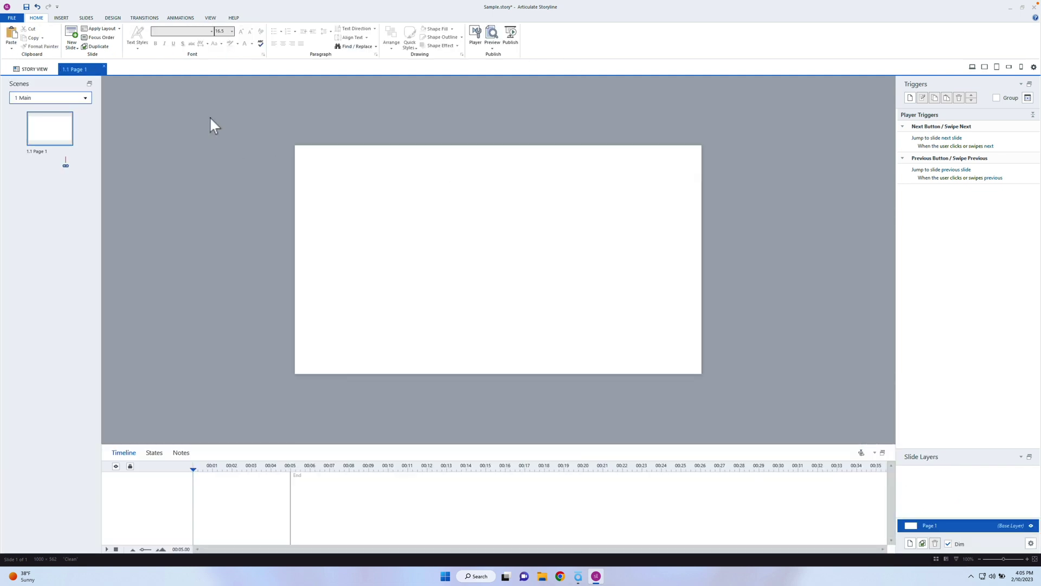
pyautogui.click(62, 17)
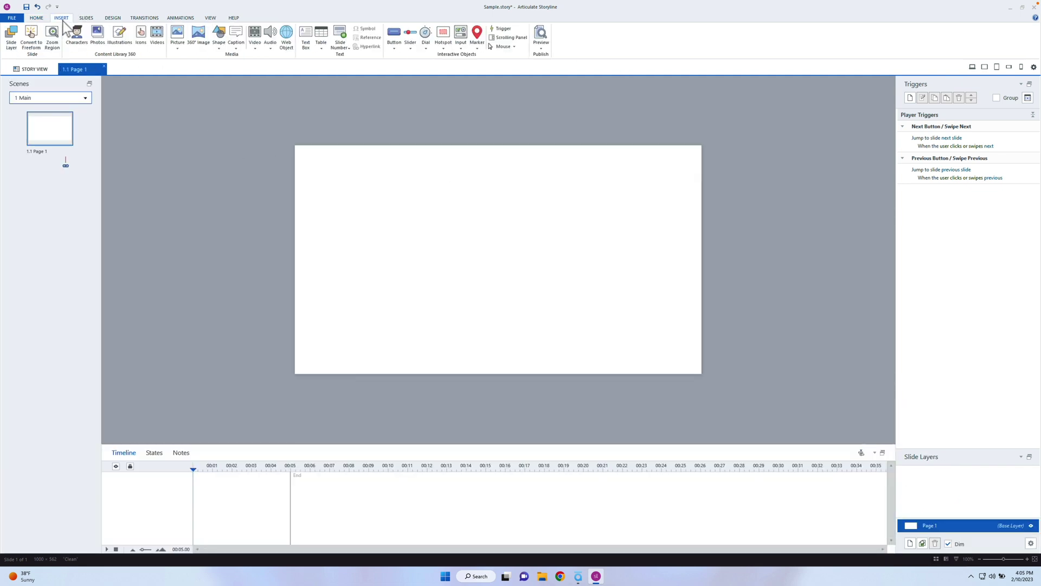
pyautogui.click(219, 36)
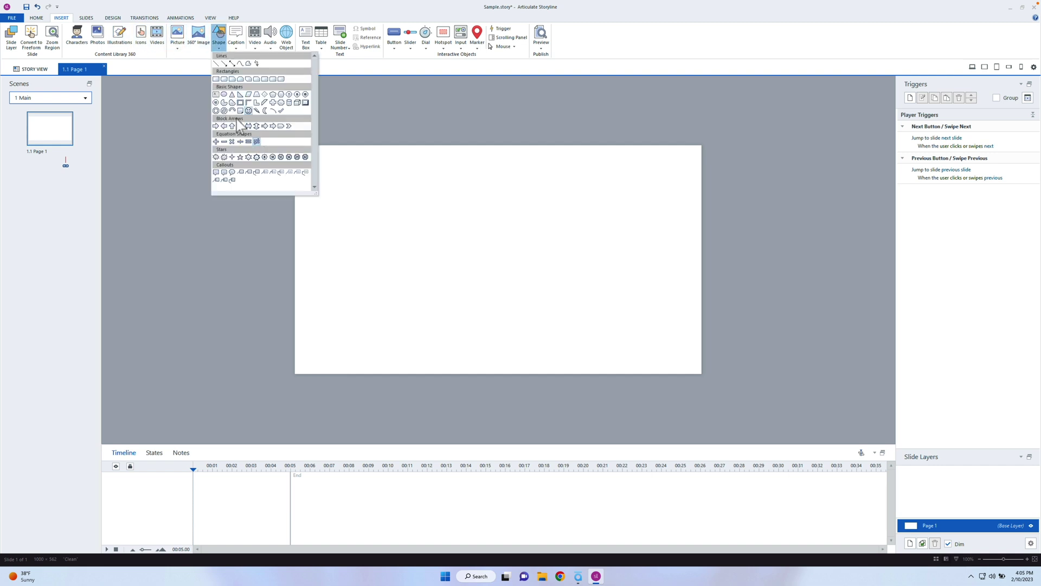
pyautogui.click(216, 78)
pyautogui.moveTo(414, 213); pyautogui.dragTo(529, 252)
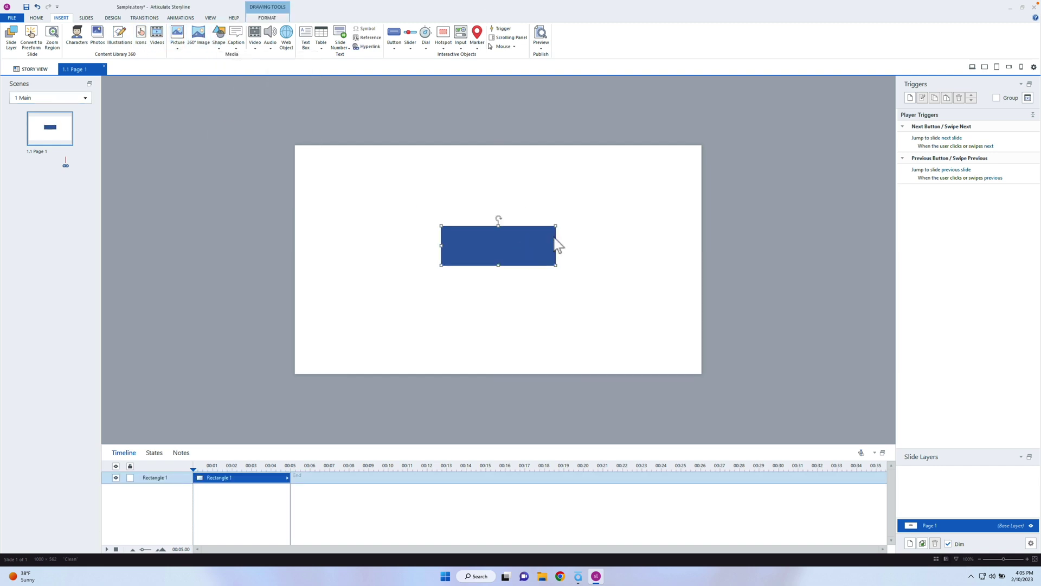
# Step: Start a new trigger and add a new slide layer
pyautogui.click(910, 98)
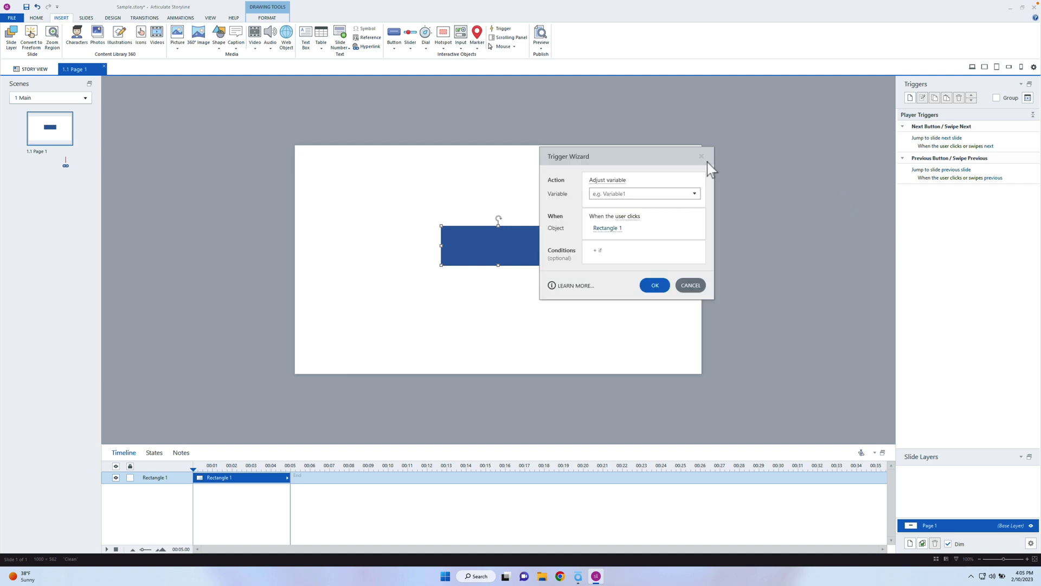
pyautogui.click(704, 158)
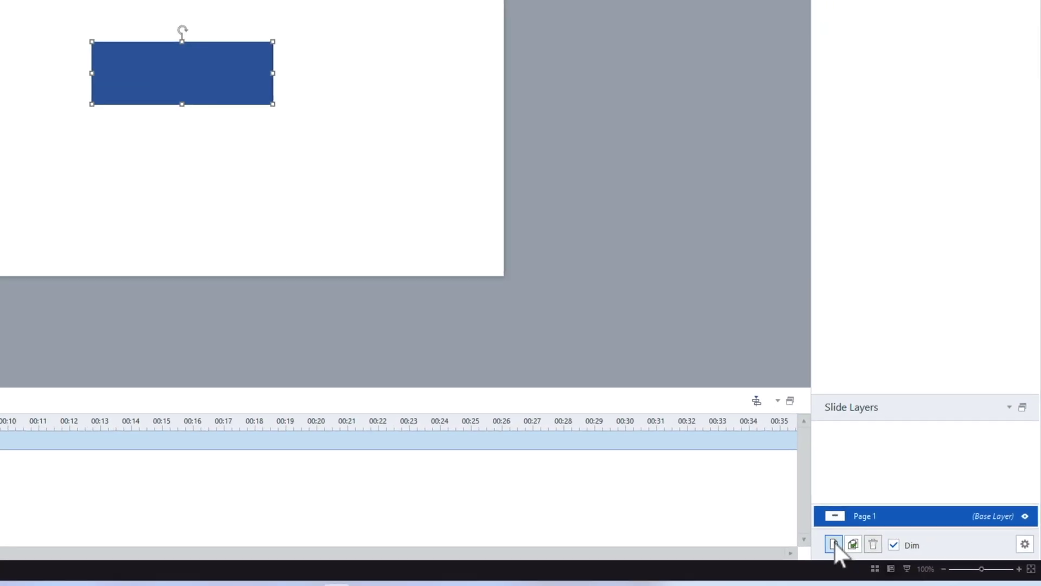
# Step: Rename the new layer to Info and select the blue rectangle
pyautogui.click(910, 543)
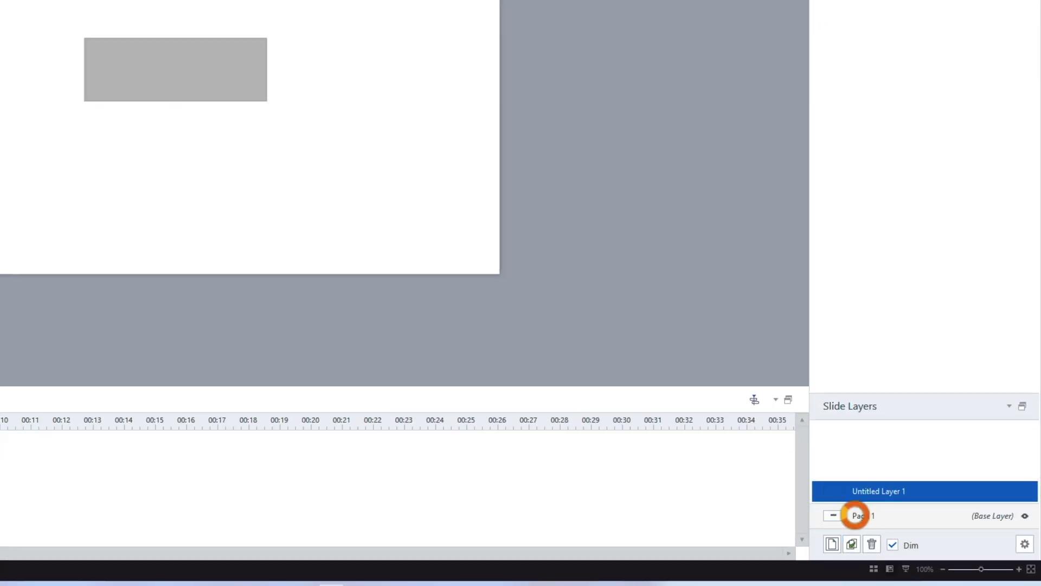
pyautogui.doubleClick(884, 489)
pyautogui.write('Info')
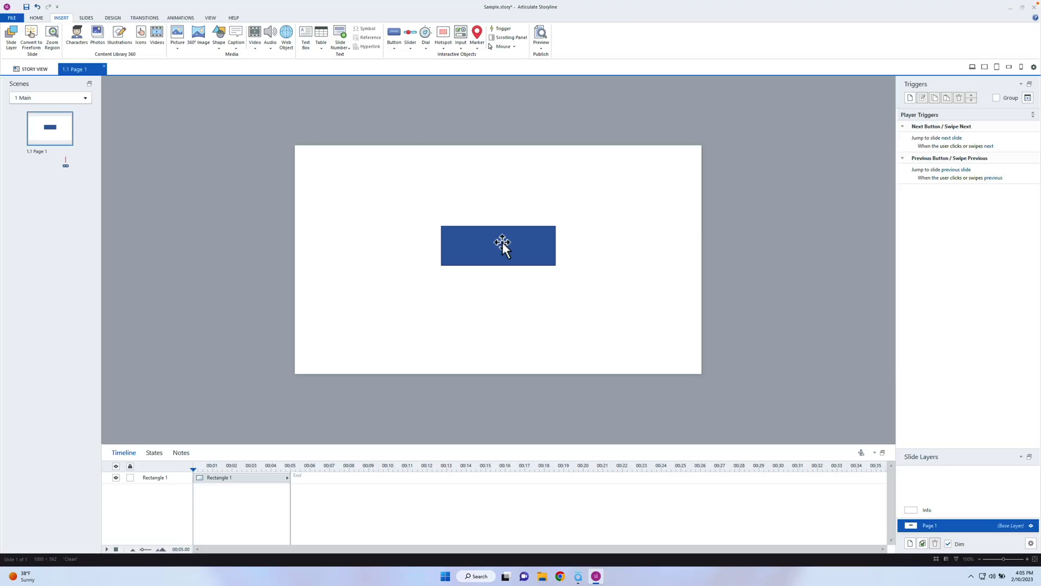
pyautogui.click(502, 244)
# Step: Give Rectangle 1 a click trigger that shows the Info layer, then select that layer
pyautogui.click(909, 99)
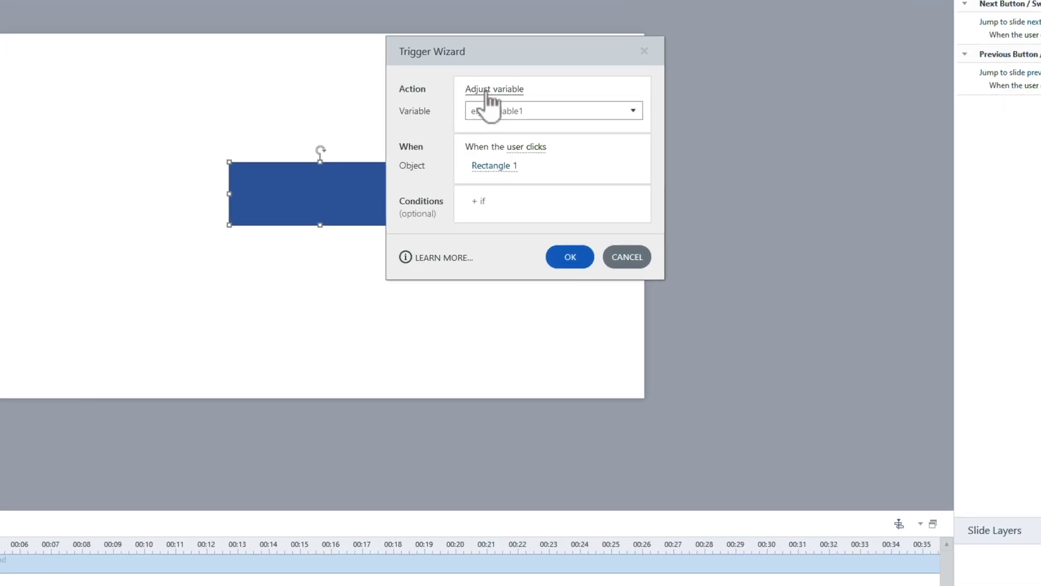
pyautogui.click(608, 181)
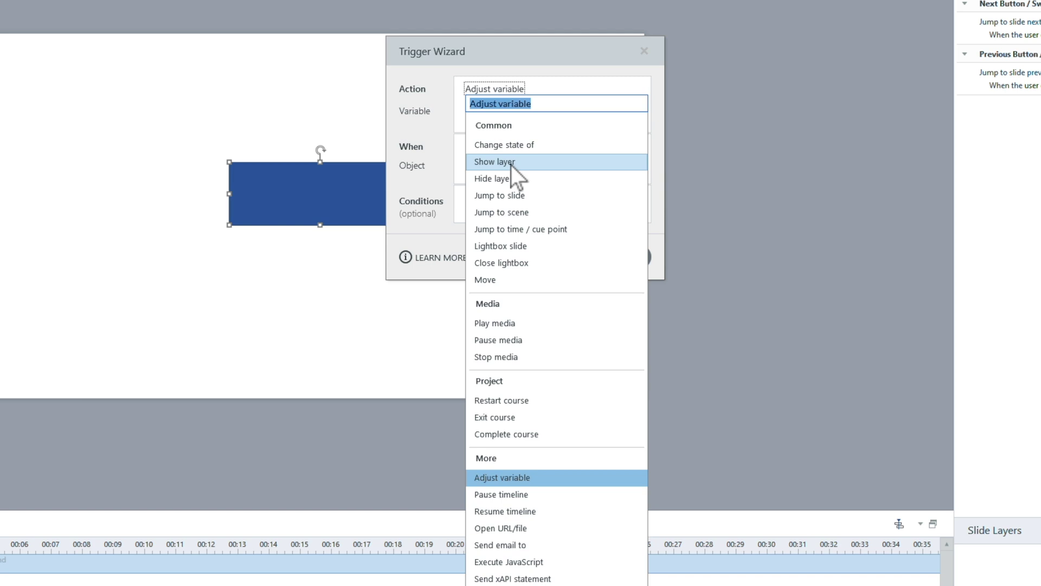
pyautogui.click(541, 158)
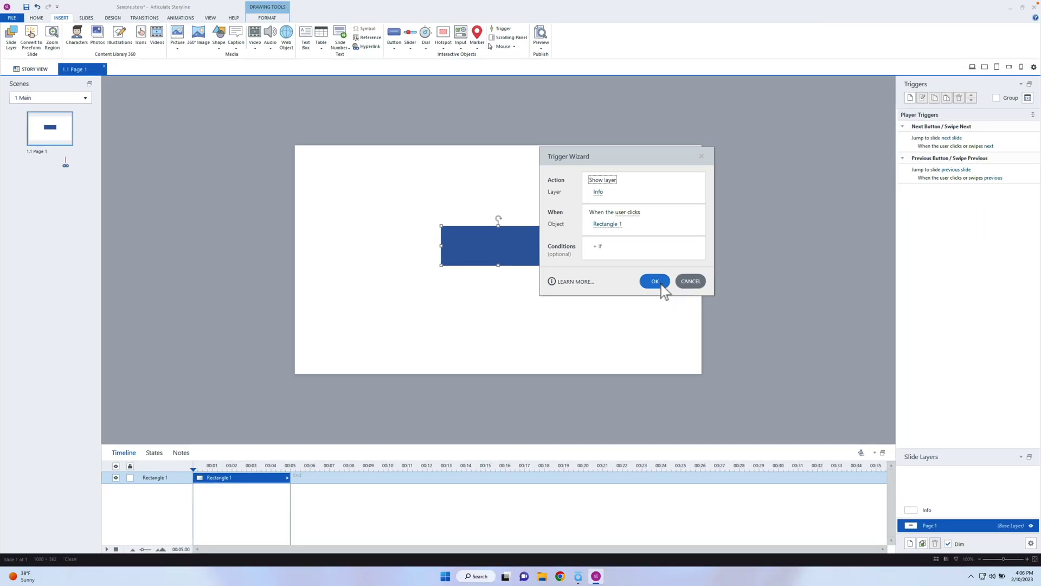
pyautogui.click(655, 281)
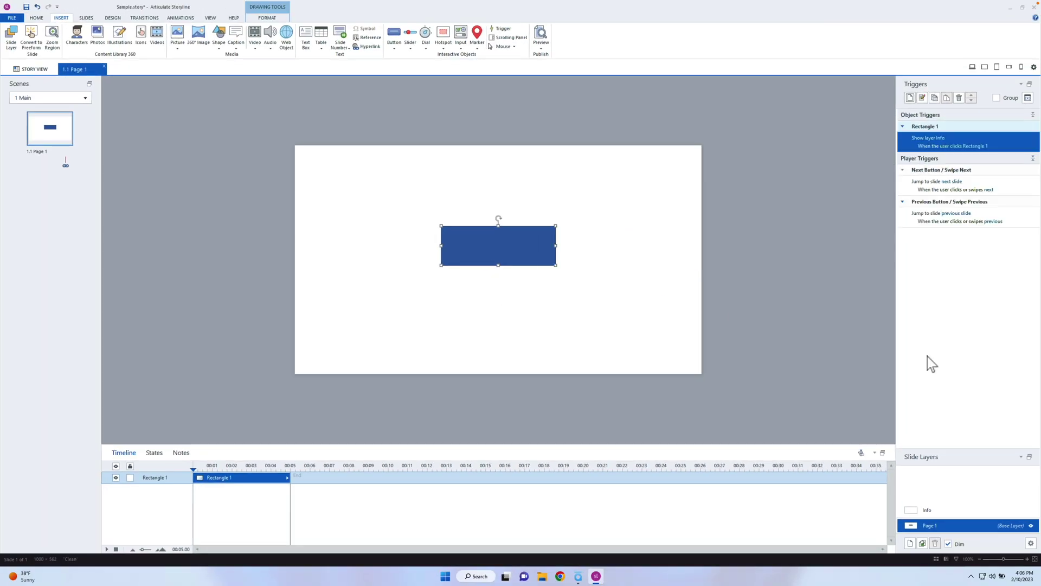
pyautogui.click(940, 511)
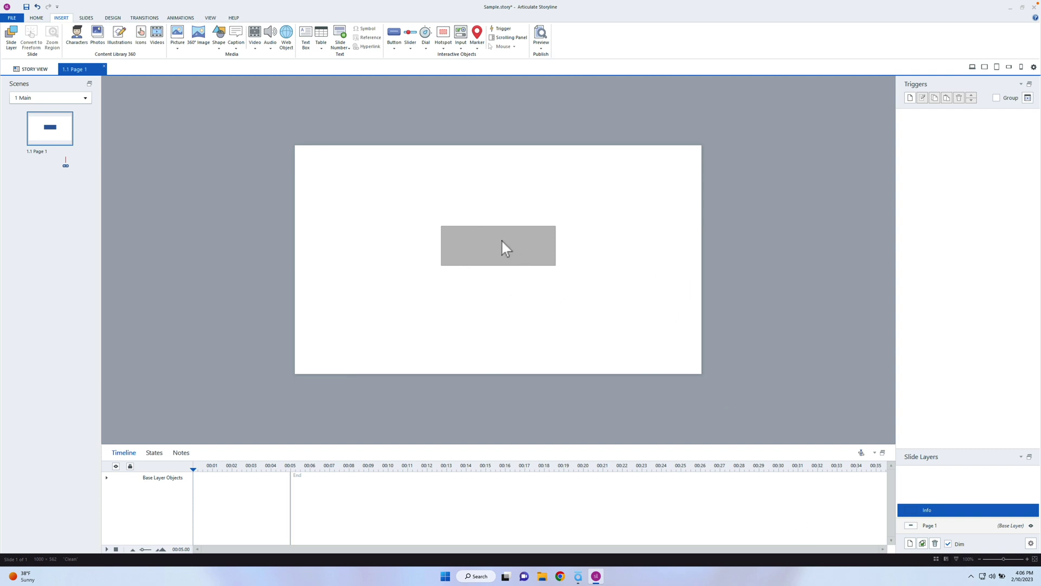
# Step: Draw a blue smiley face right of the rectangle on the Info layer and return to the base layer
pyautogui.click(219, 45)
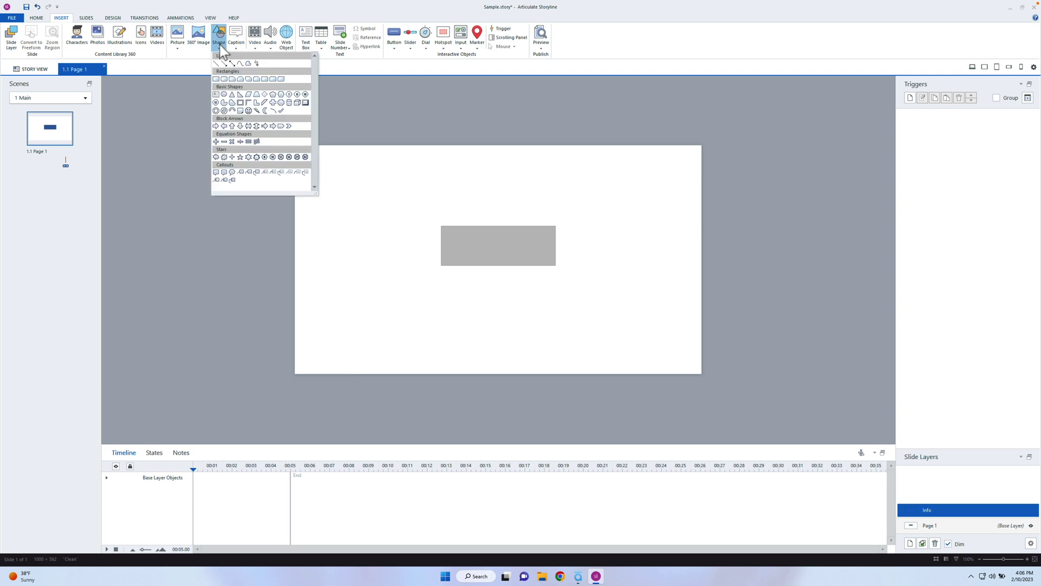
pyautogui.click(224, 78)
pyautogui.click(222, 40)
pyautogui.click(252, 114)
pyautogui.moveTo(595, 236); pyautogui.dragTo(659, 302)
pyautogui.click(973, 531)
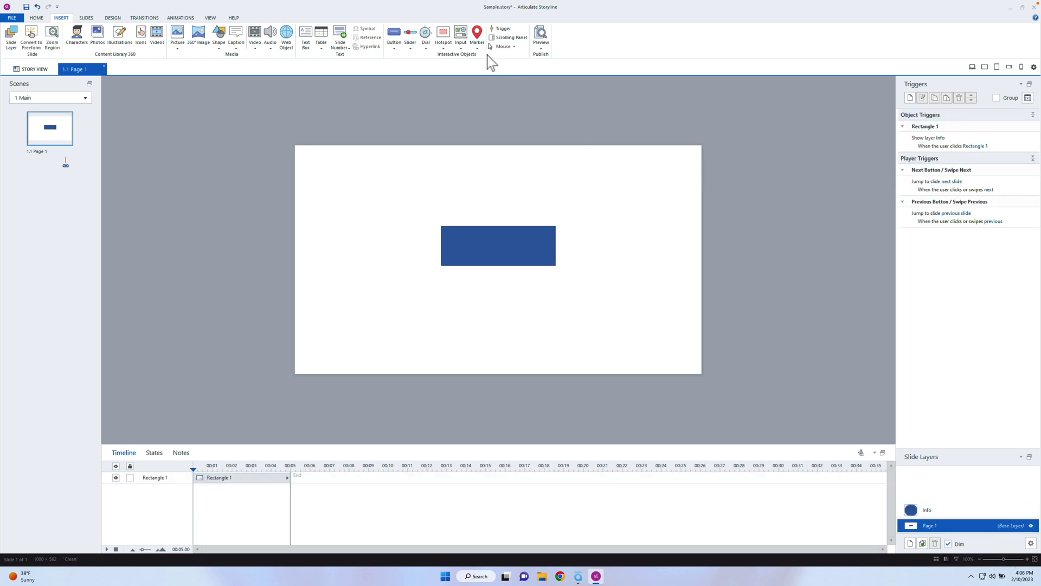
pyautogui.click(541, 49)
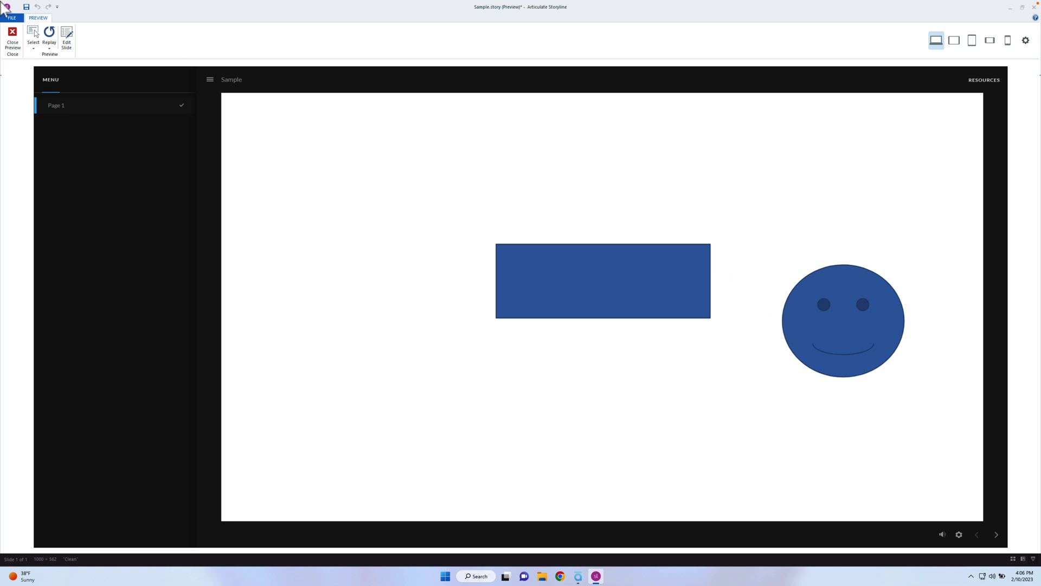
pyautogui.click(12, 39)
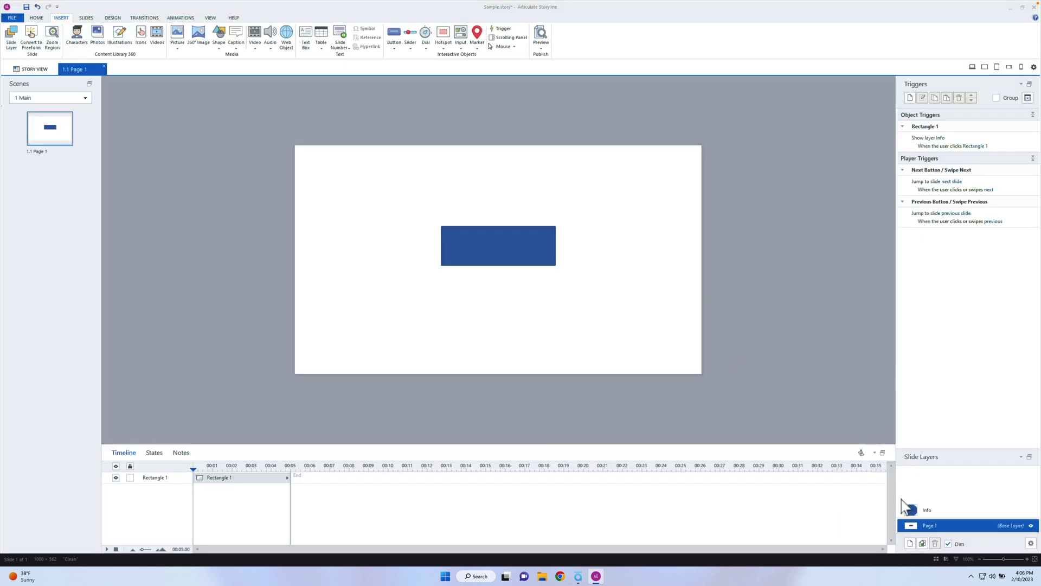
# Step: Draw a slide-sized rectangle on the Info layer and move it behind Smiley Face 1 in the timeline
pyautogui.click(921, 511)
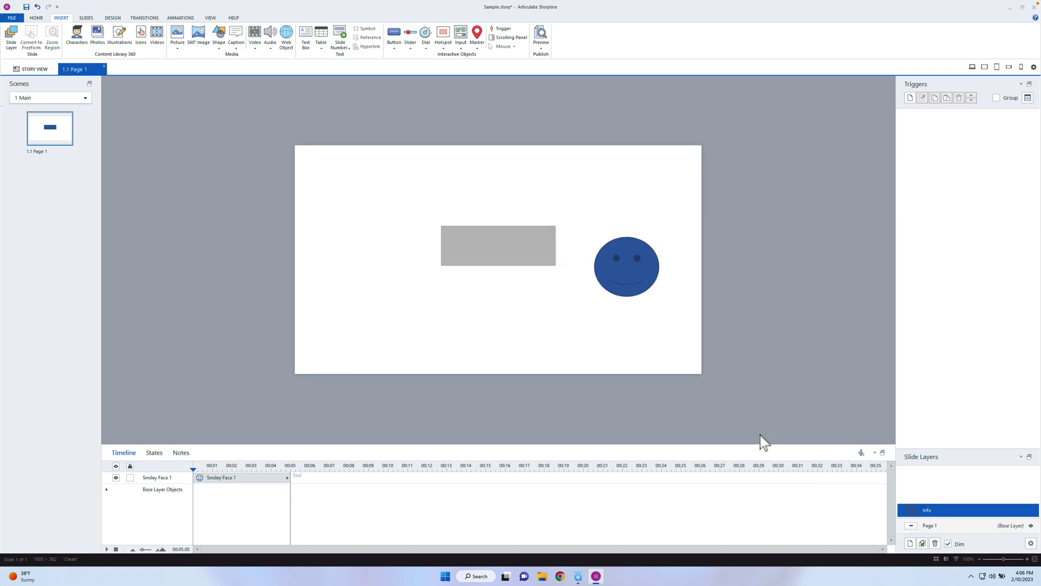
pyautogui.click(217, 43)
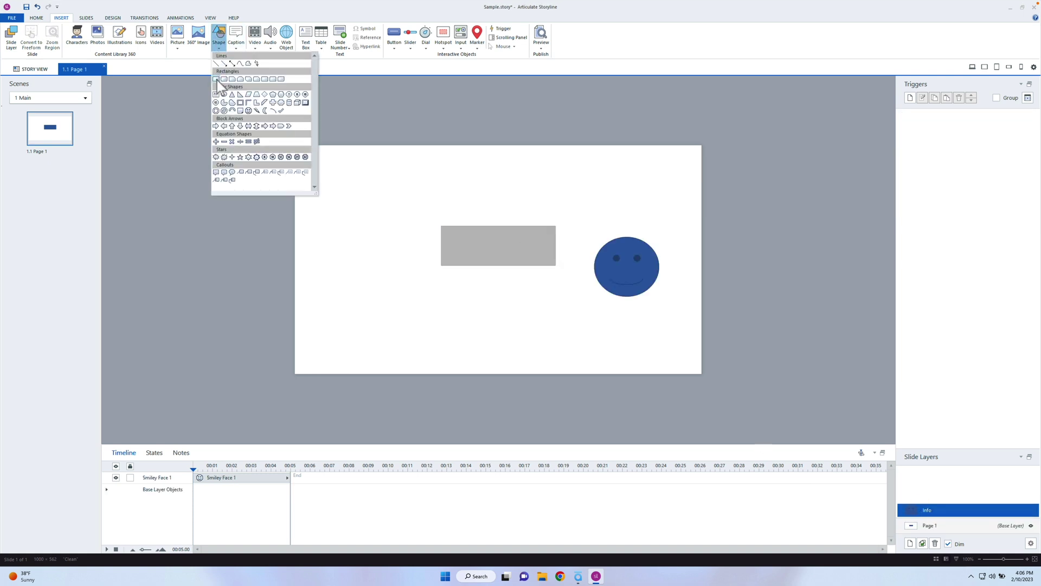
pyautogui.click(217, 79)
pyautogui.moveTo(294, 145); pyautogui.dragTo(702, 374)
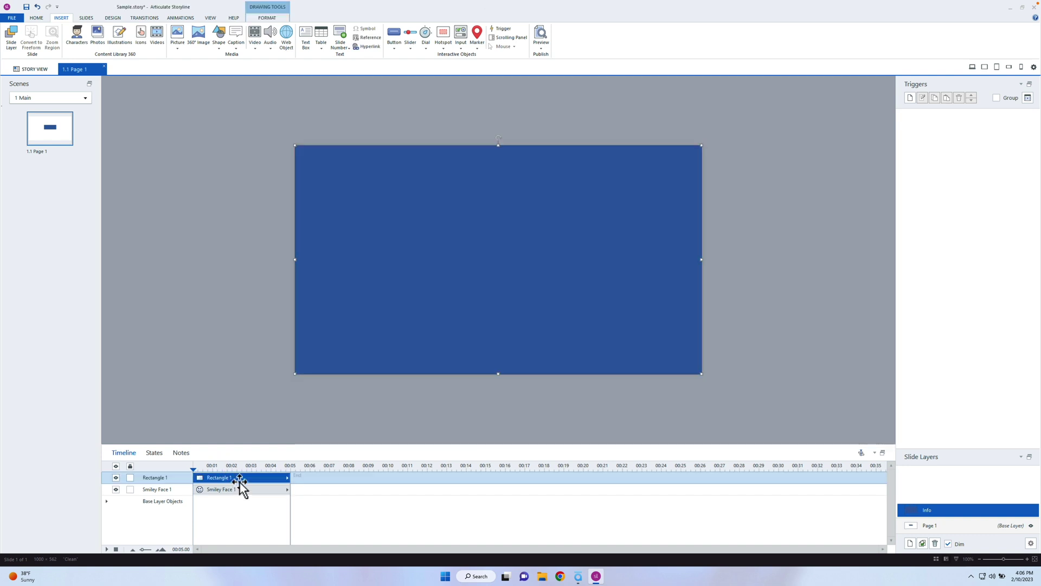
pyautogui.moveTo(240, 482); pyautogui.dragTo(236, 494)
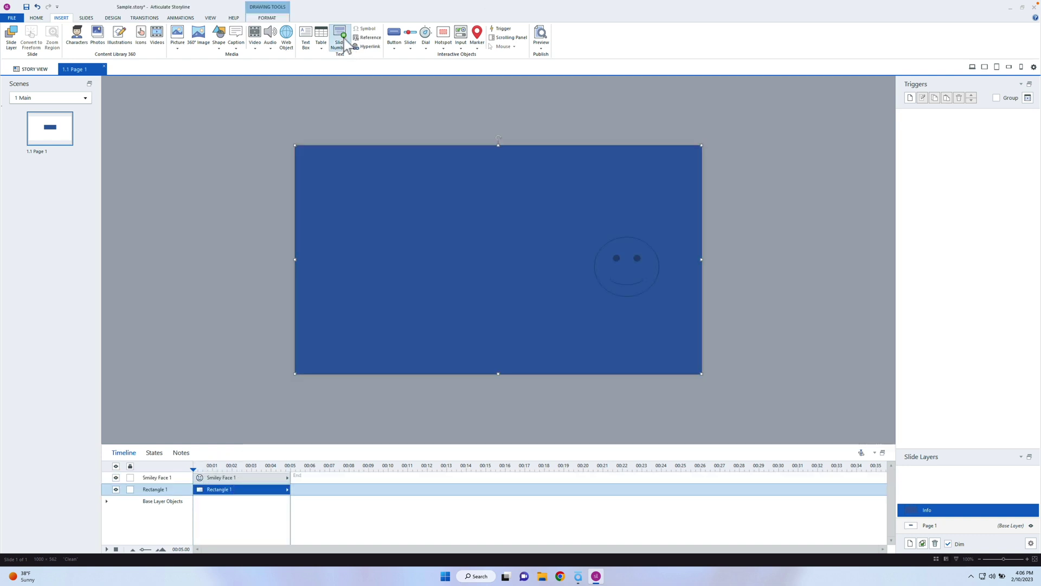
pyautogui.click(267, 17)
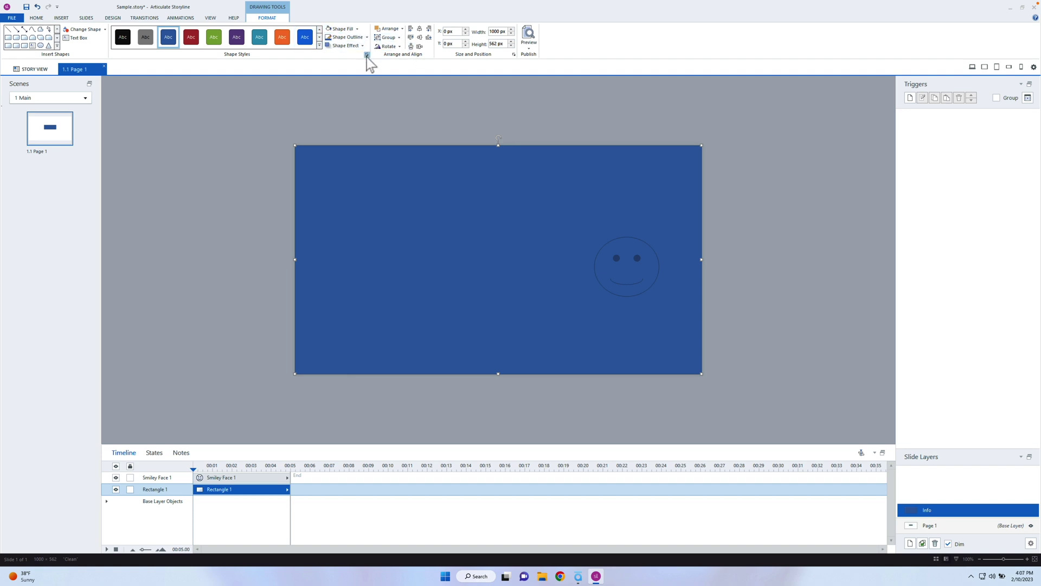
# Step: Fill the full-slide rectangle black at 33% transparency and preview the slide
pyautogui.click(368, 57)
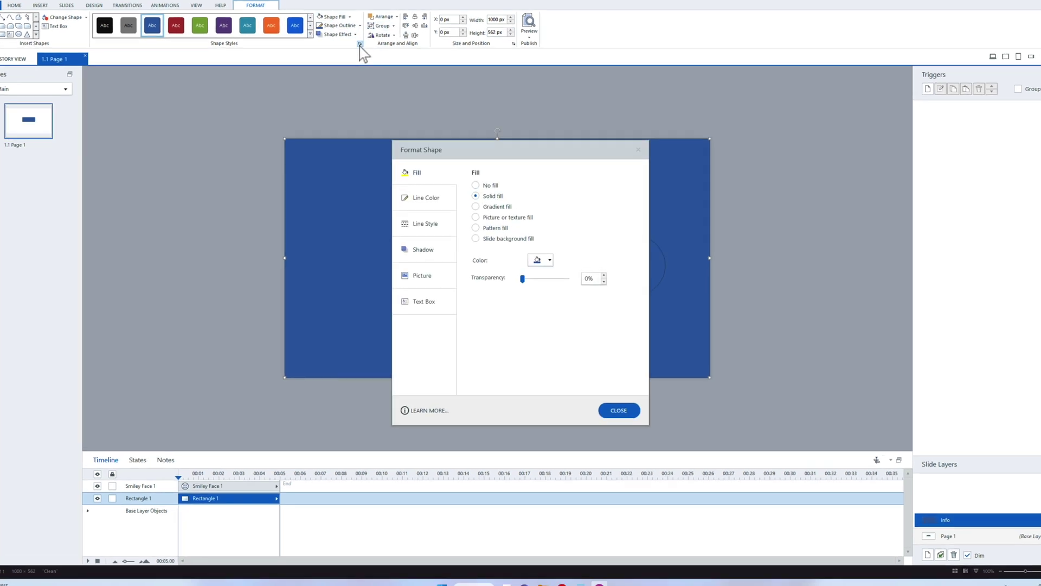
pyautogui.click(549, 243)
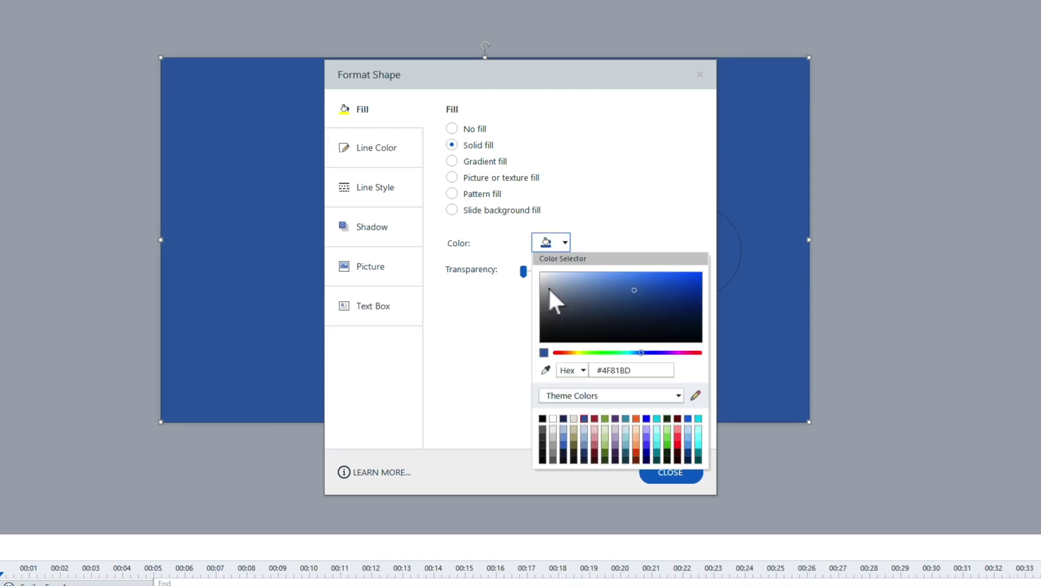
pyautogui.click(541, 413)
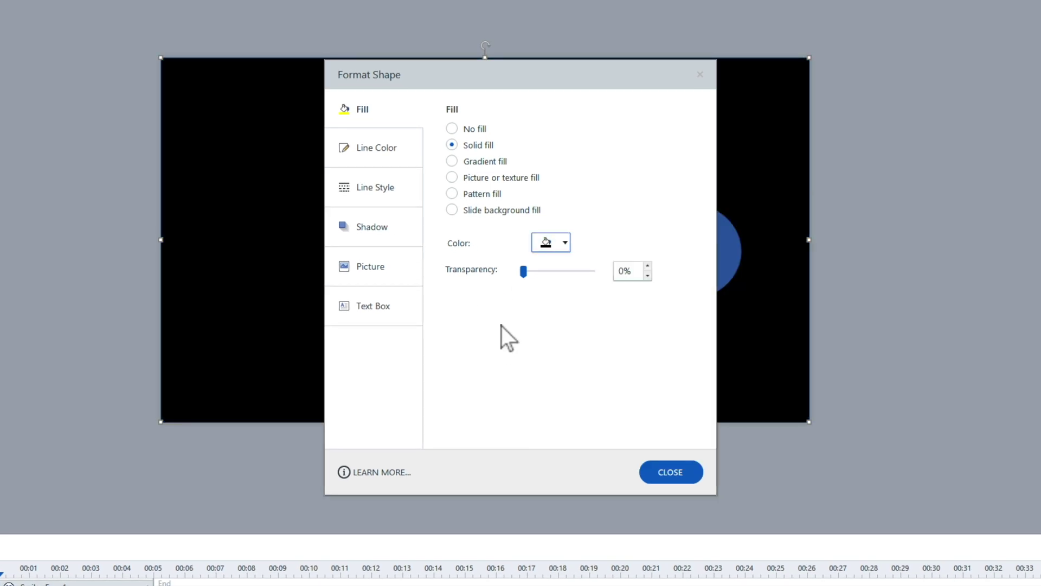
pyautogui.moveTo(525, 273); pyautogui.dragTo(545, 274)
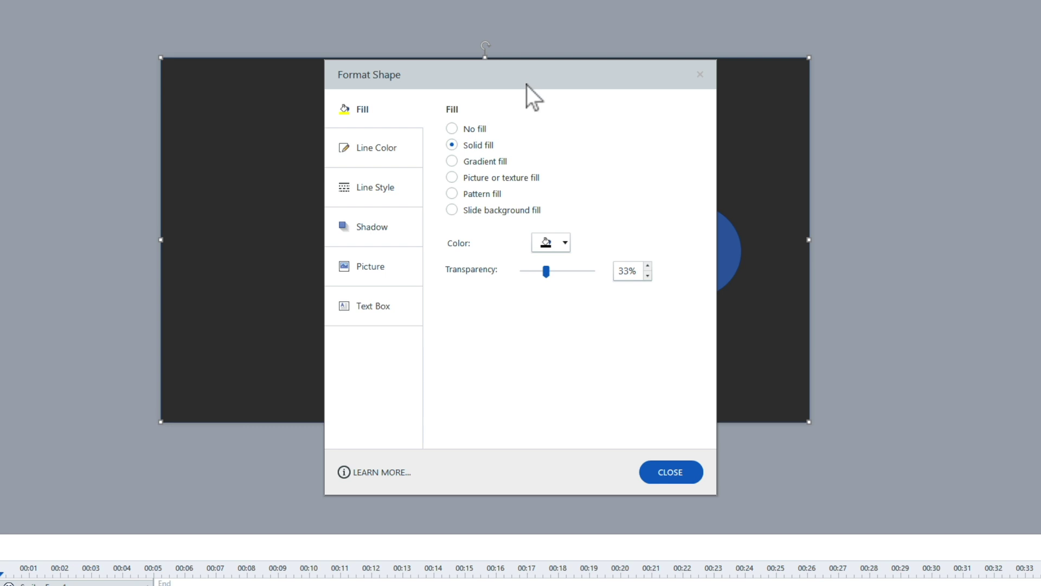
pyautogui.moveTo(528, 86); pyautogui.dragTo(880, 11)
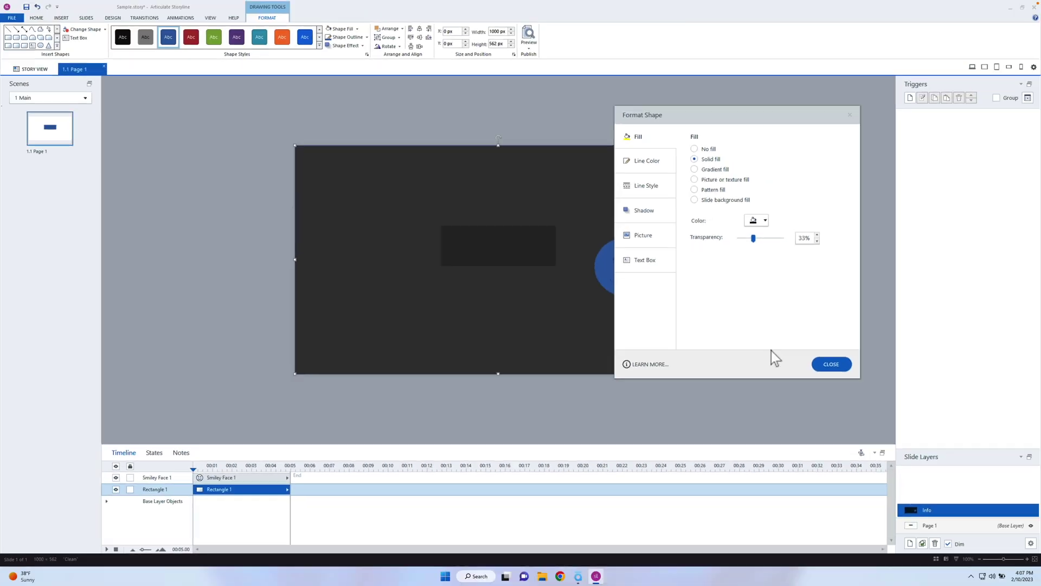
pyautogui.click(838, 367)
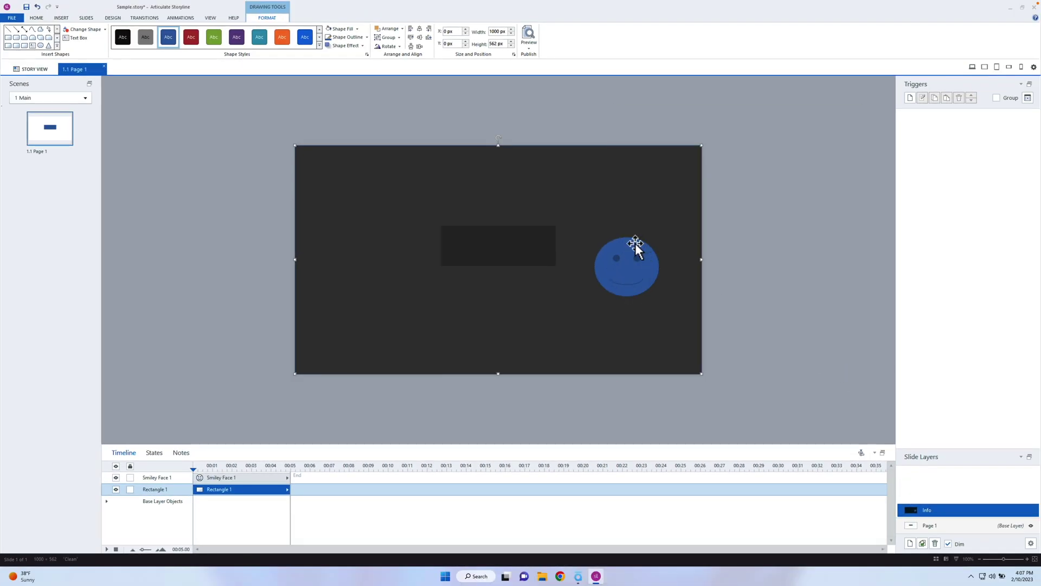
pyautogui.click(529, 47)
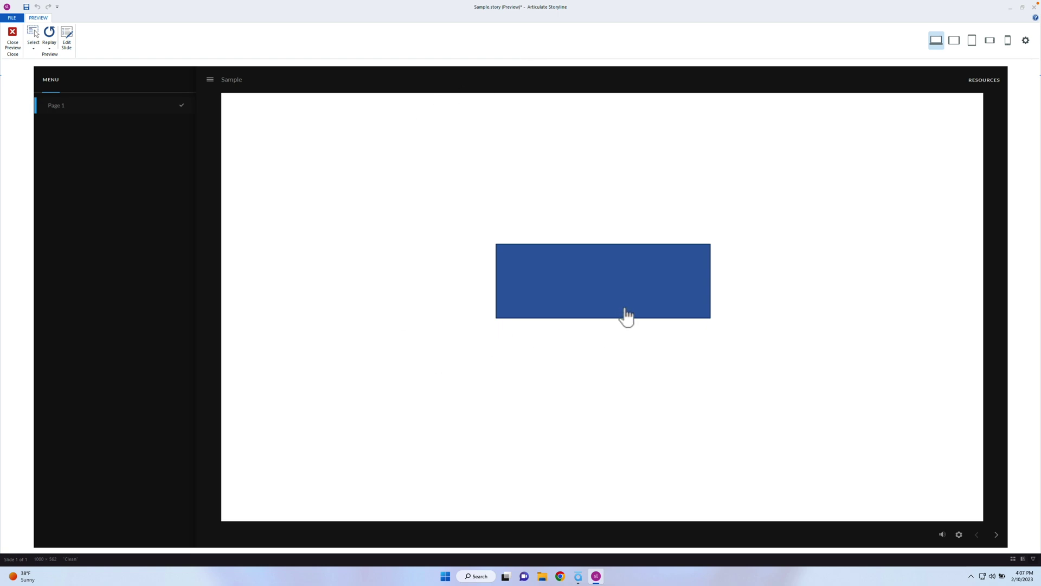
pyautogui.click(627, 318)
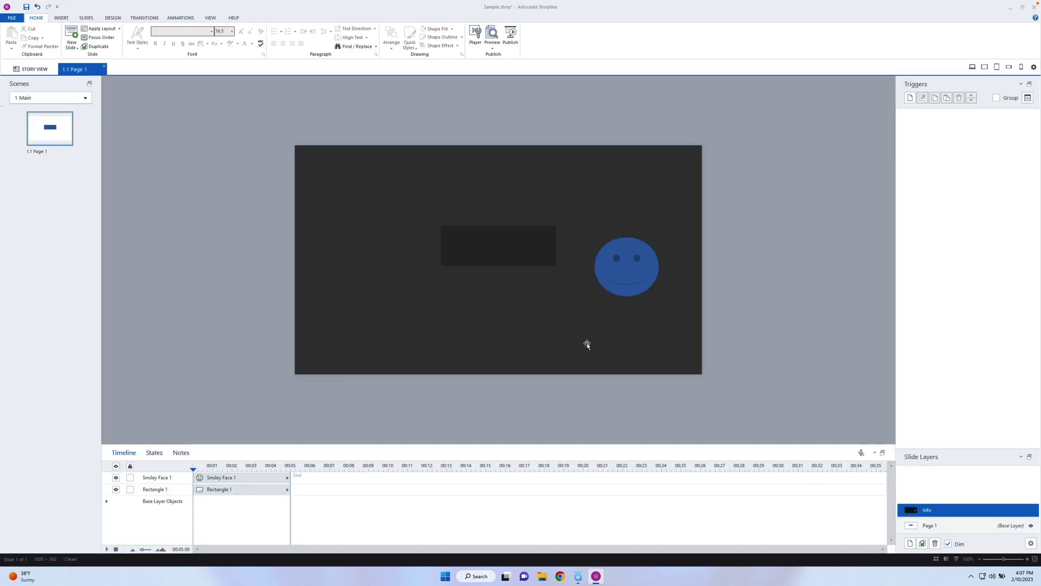
# Step: Delete the dark overlay rectangle and bring up the Info layer's properties
pyautogui.click(587, 342)
pyautogui.press('Delete')
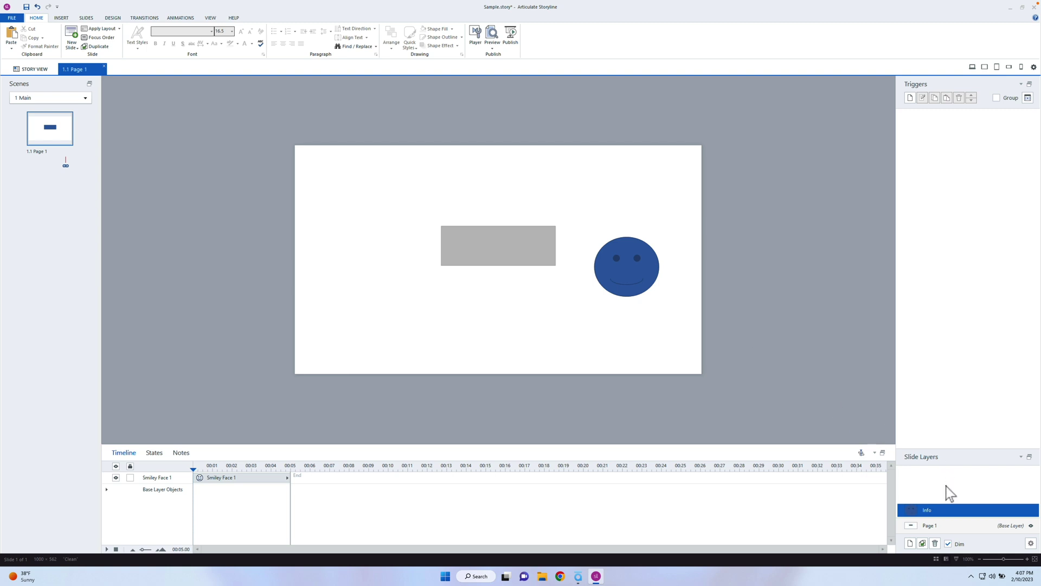
pyautogui.click(1031, 543)
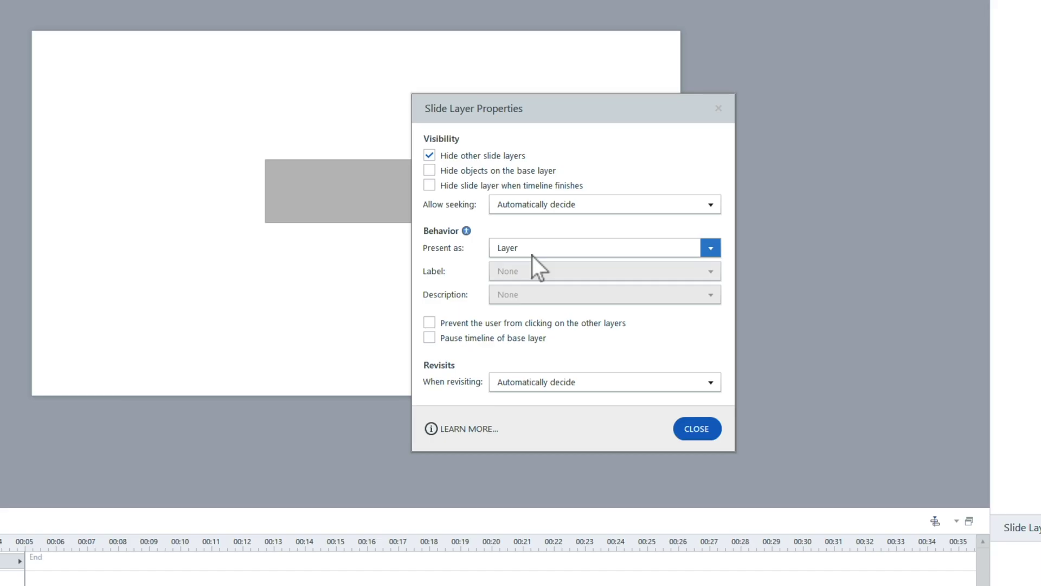
# Step: Set the Info layer's Present as option to Dialog
pyautogui.click(534, 249)
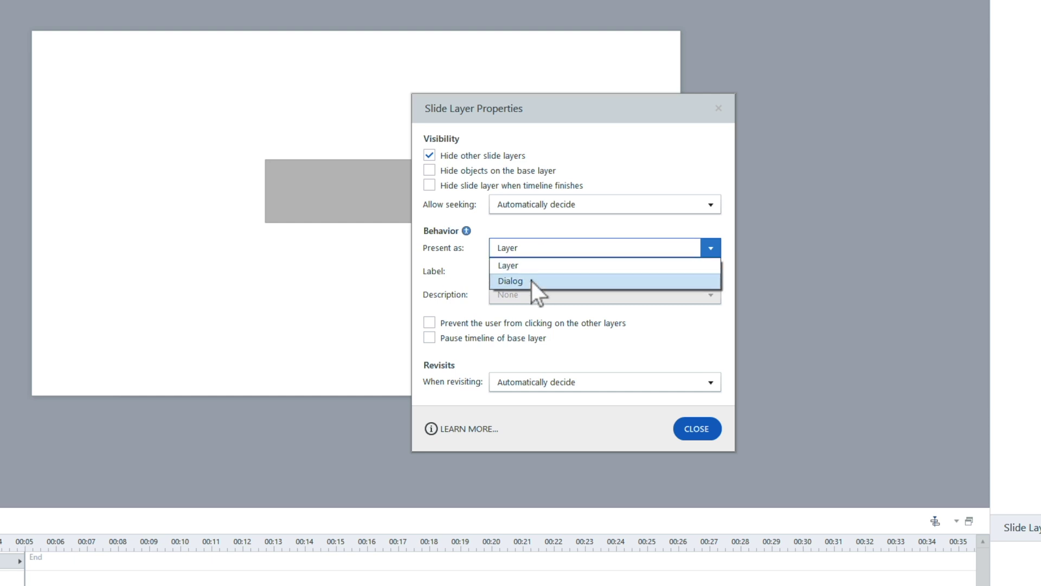
pyautogui.click(531, 281)
pyautogui.moveTo(569, 108); pyautogui.dragTo(829, 87)
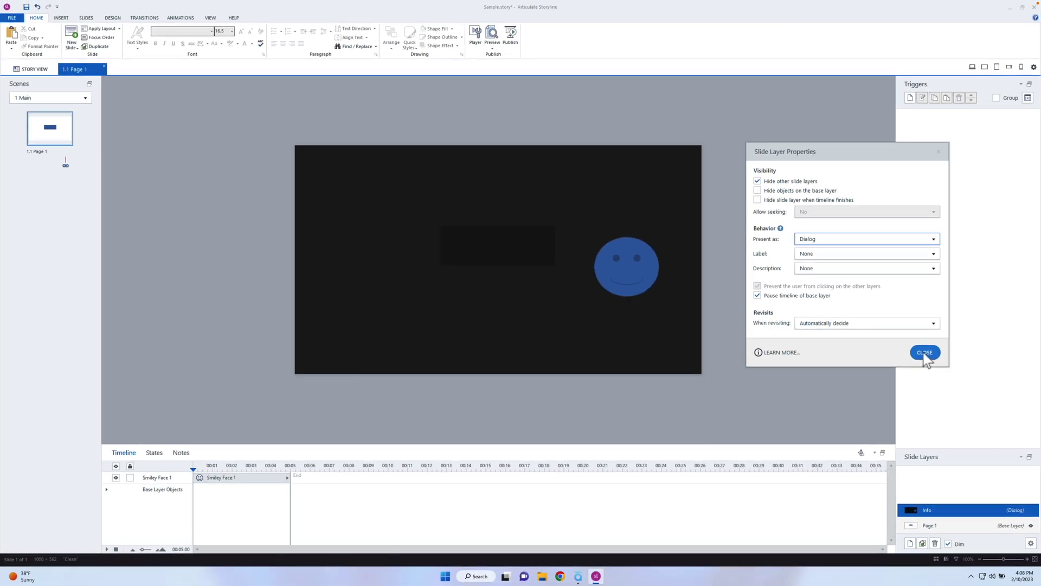
pyautogui.click(925, 353)
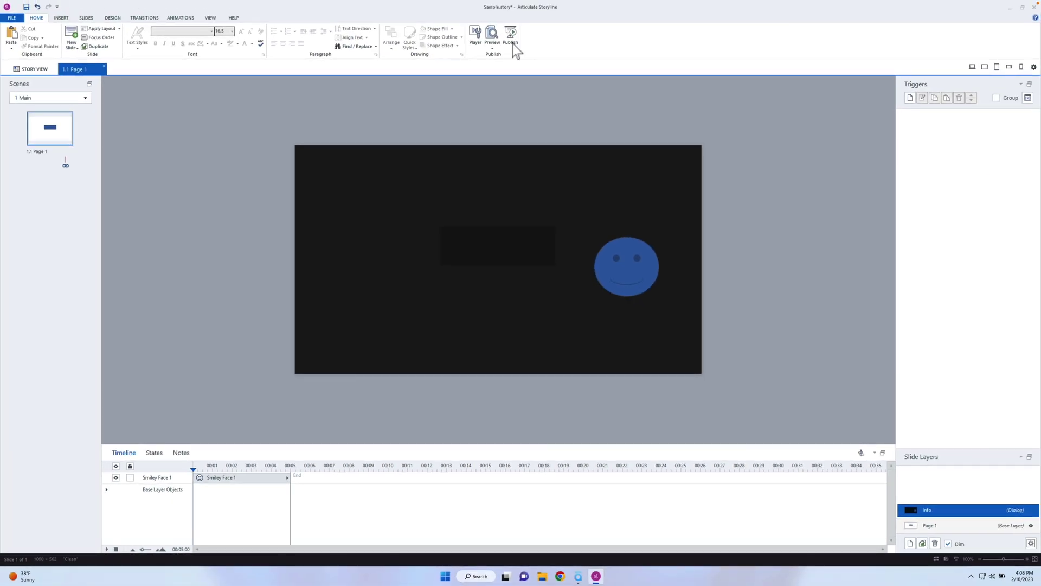
# Step: Preview the slide to see the base slide dim behind the Info dialog
pyautogui.click(494, 48)
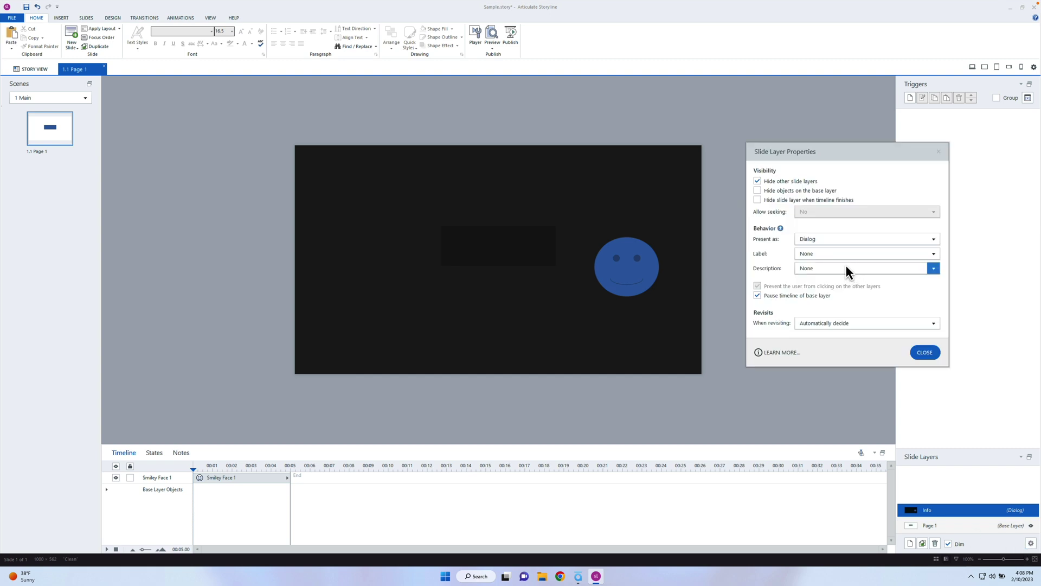
# Step: Choose Smiley Face 1 for both the Label and the Description of the Info dialog
pyautogui.click(839, 255)
pyautogui.click(813, 267)
pyautogui.click(810, 256)
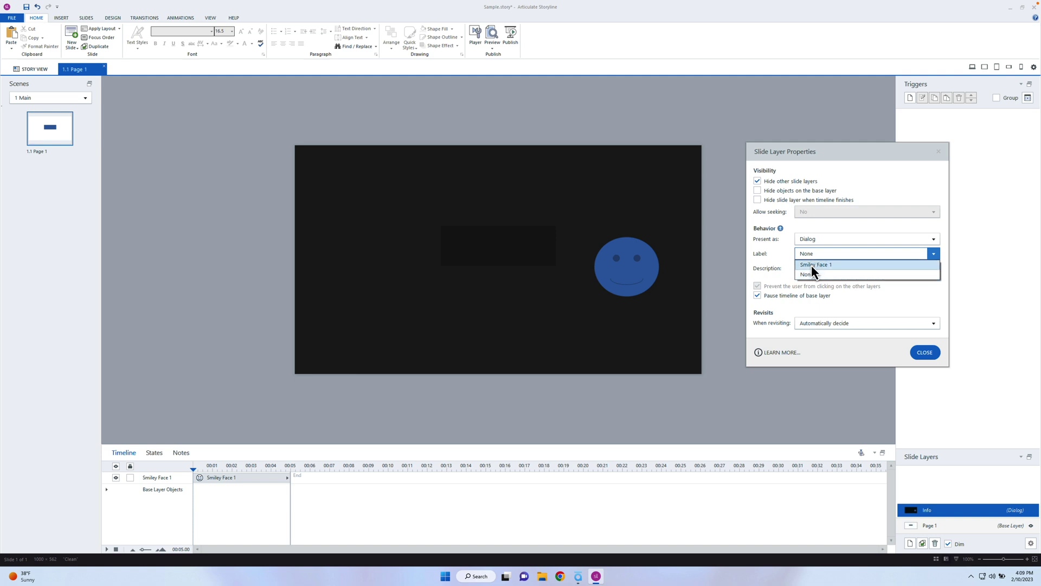
pyautogui.click(811, 264)
pyautogui.click(813, 278)
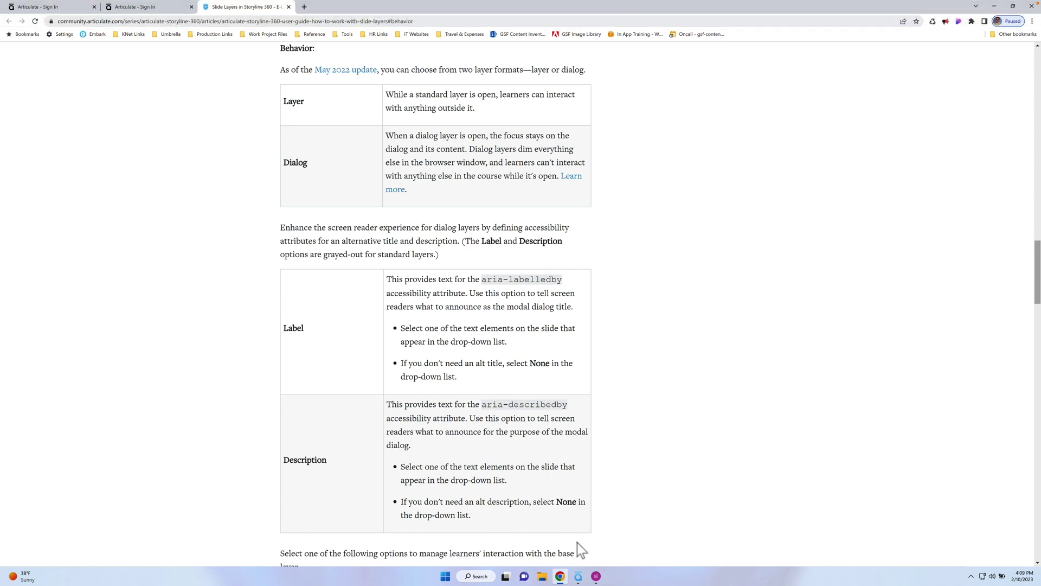
# Step: Return to Storyline and reopen the Info layer's Slide Layer Properties
pyautogui.click(597, 576)
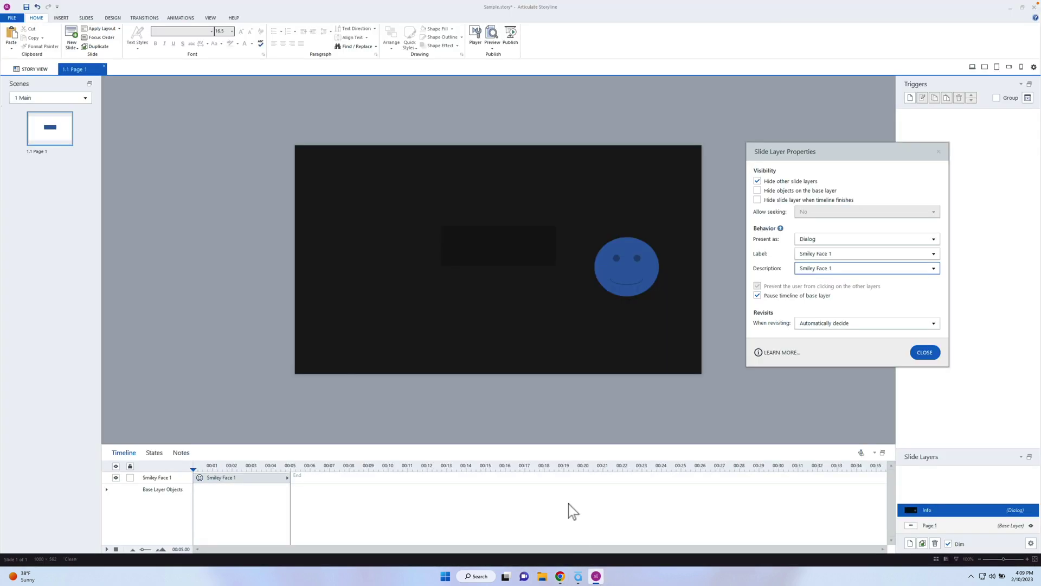
pyautogui.click(919, 353)
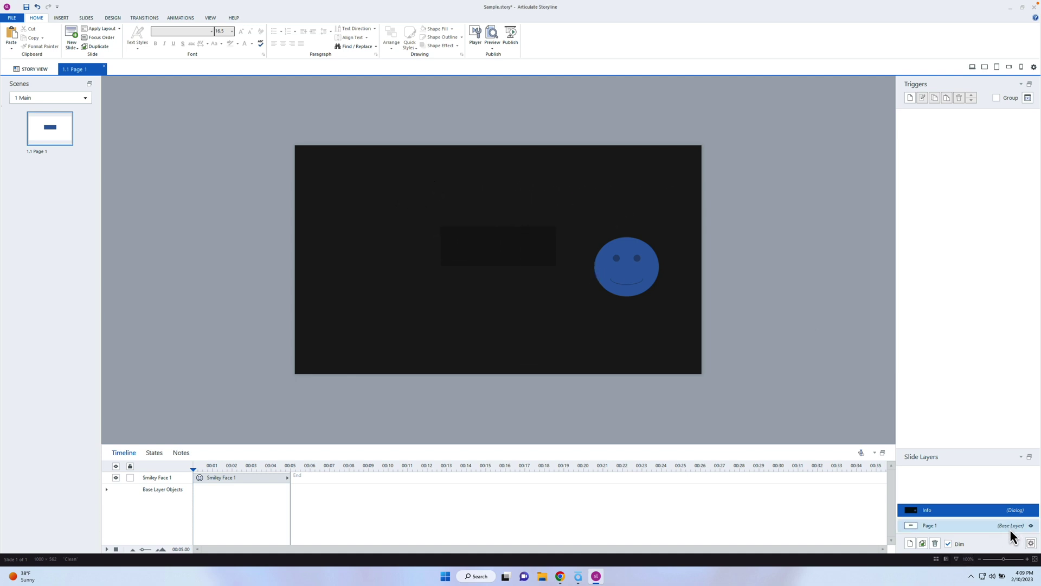
pyautogui.click(1031, 543)
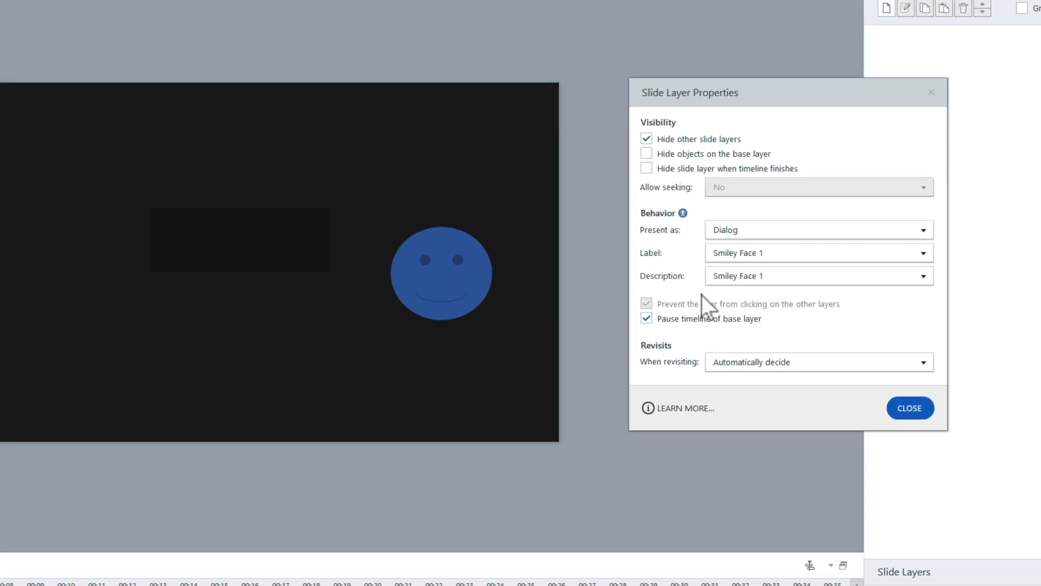
# Step: Reset the dialog's Description and Label both to None
pyautogui.click(732, 281)
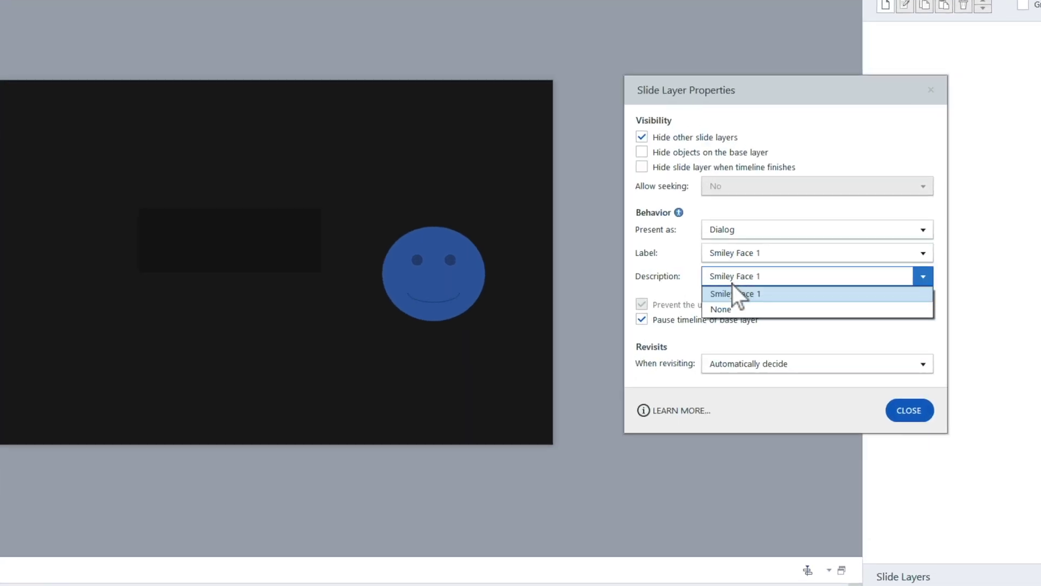
pyautogui.click(723, 310)
pyautogui.click(741, 255)
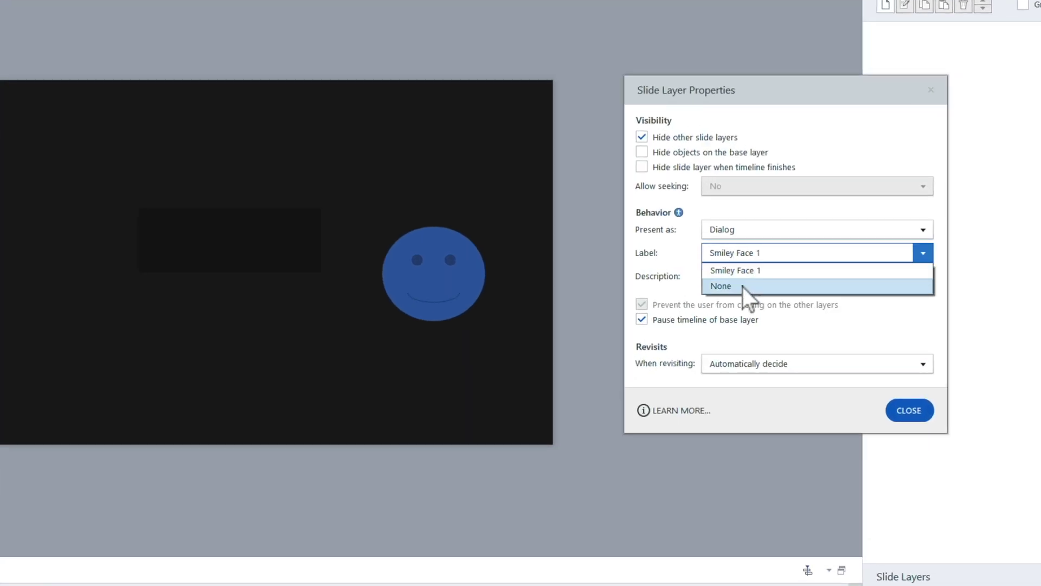
pyautogui.click(743, 286)
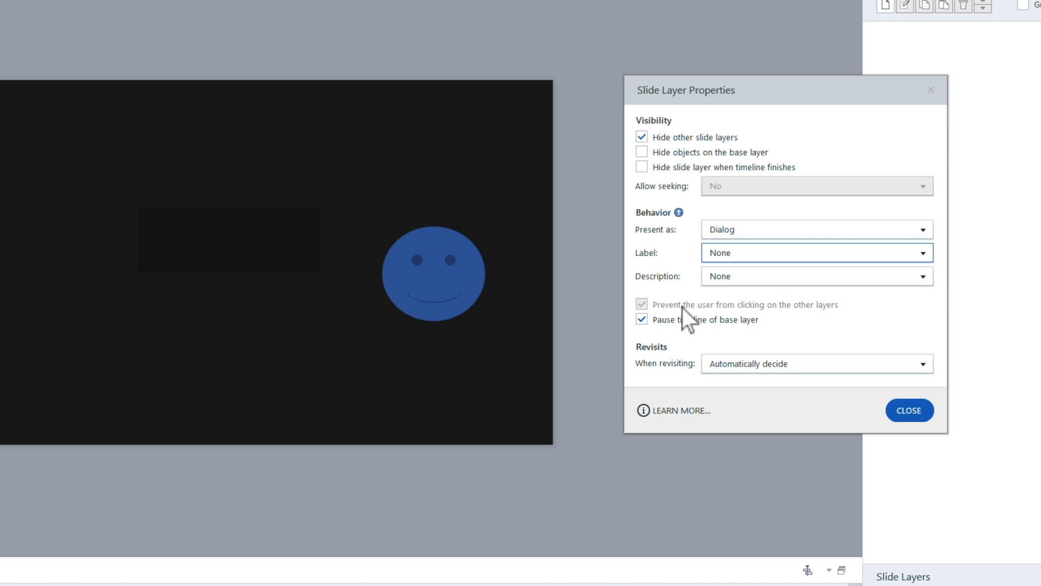
# Step: Present Info as a Layer and enable preventing clicks on the other layers
pyautogui.click(726, 234)
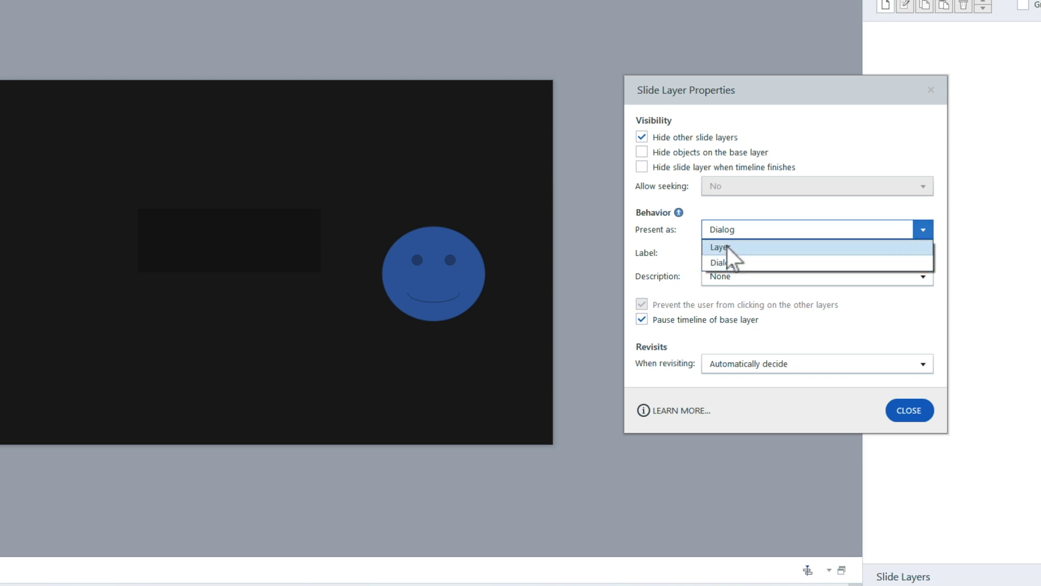
pyautogui.click(727, 249)
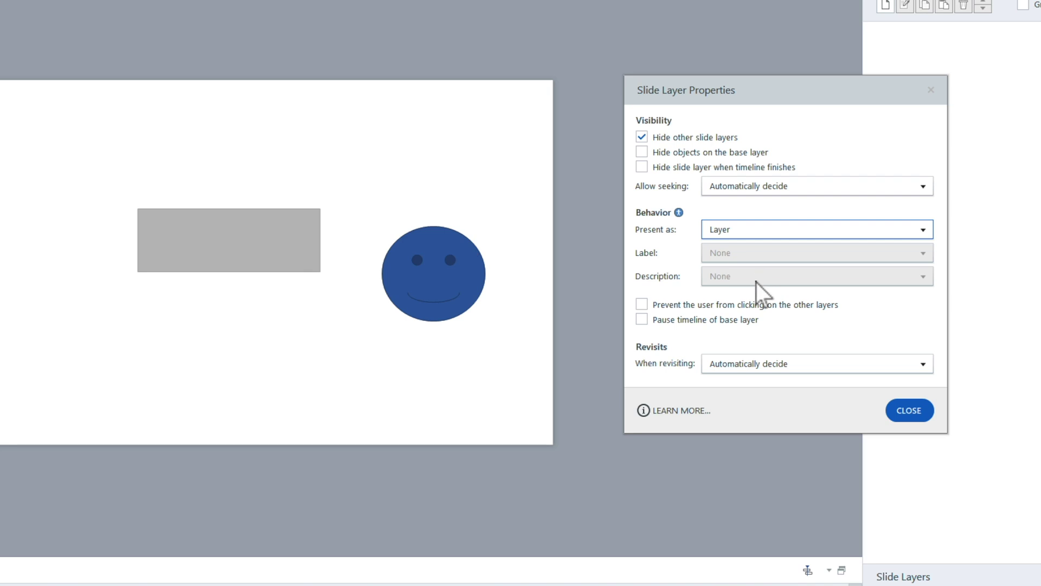
pyautogui.click(719, 306)
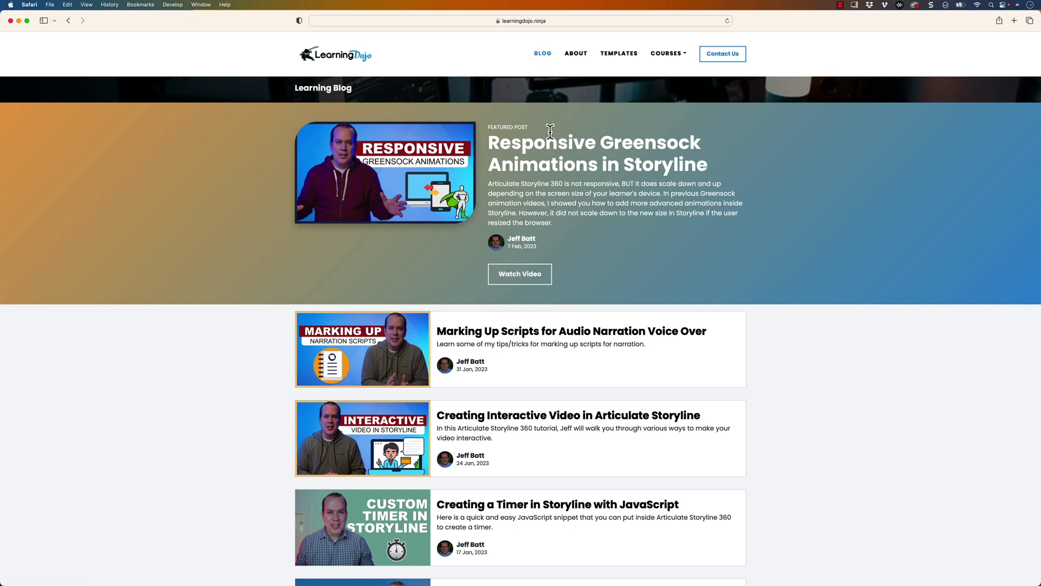
# Step: Go to the Learning Dojo TEMPLATES page and expand the COURSES list
pyautogui.click(622, 53)
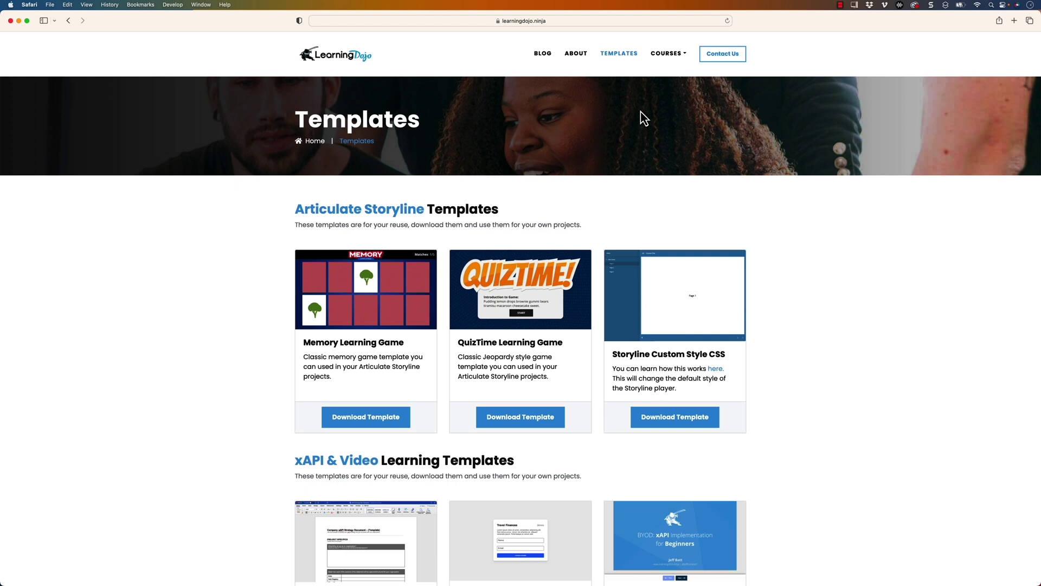
pyautogui.click(678, 62)
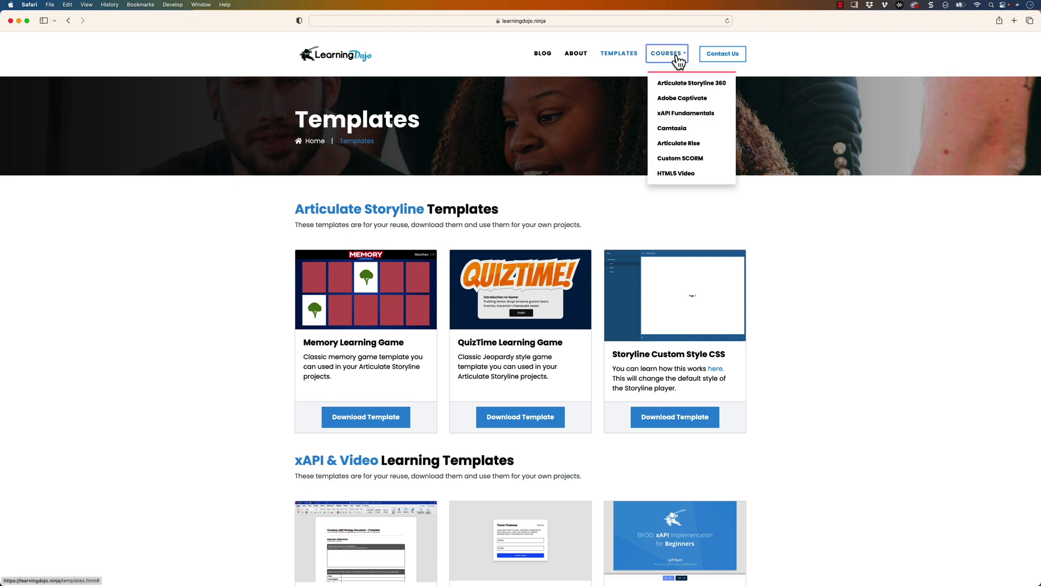